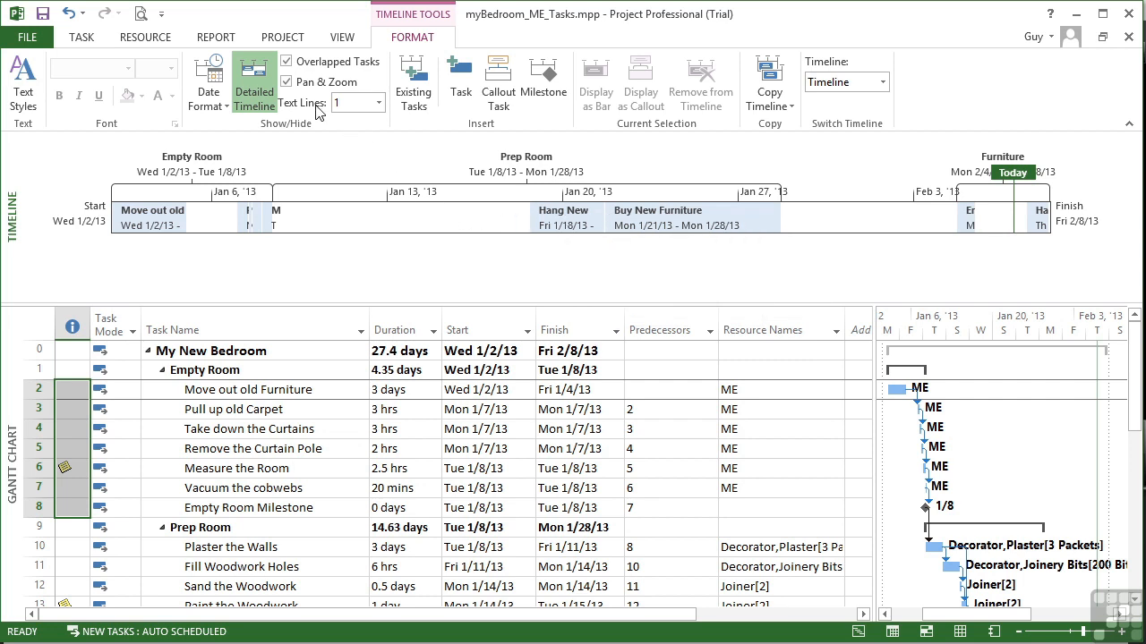
Raise the number of text lines shown on the Timeline's task bars to 2, 3 and finally 4
left_click(378, 103)
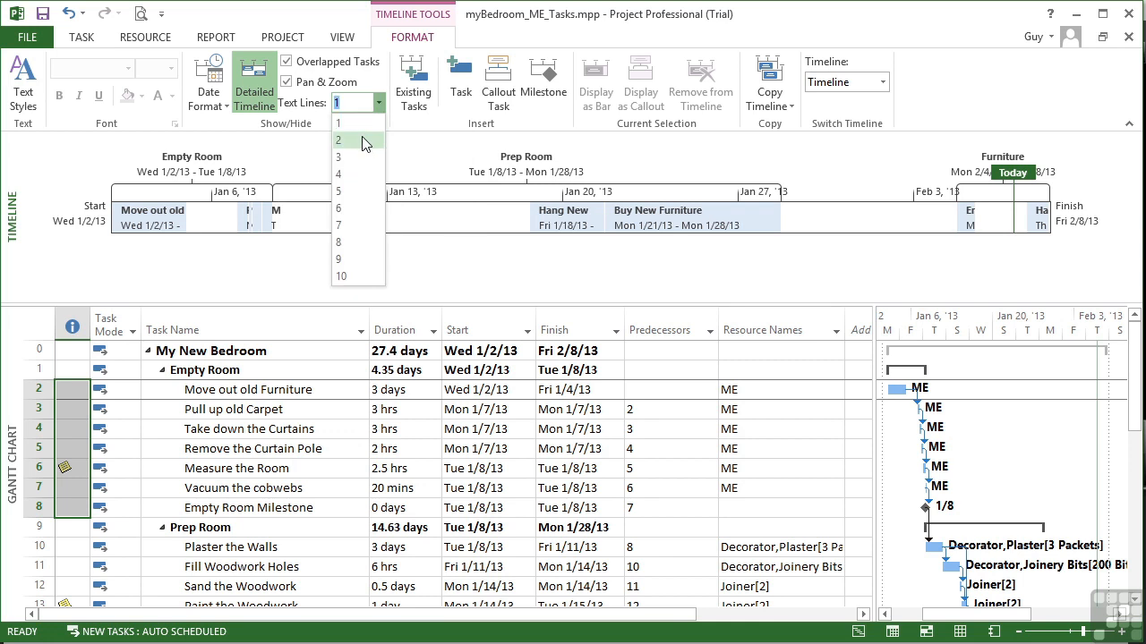
left_click(366, 141)
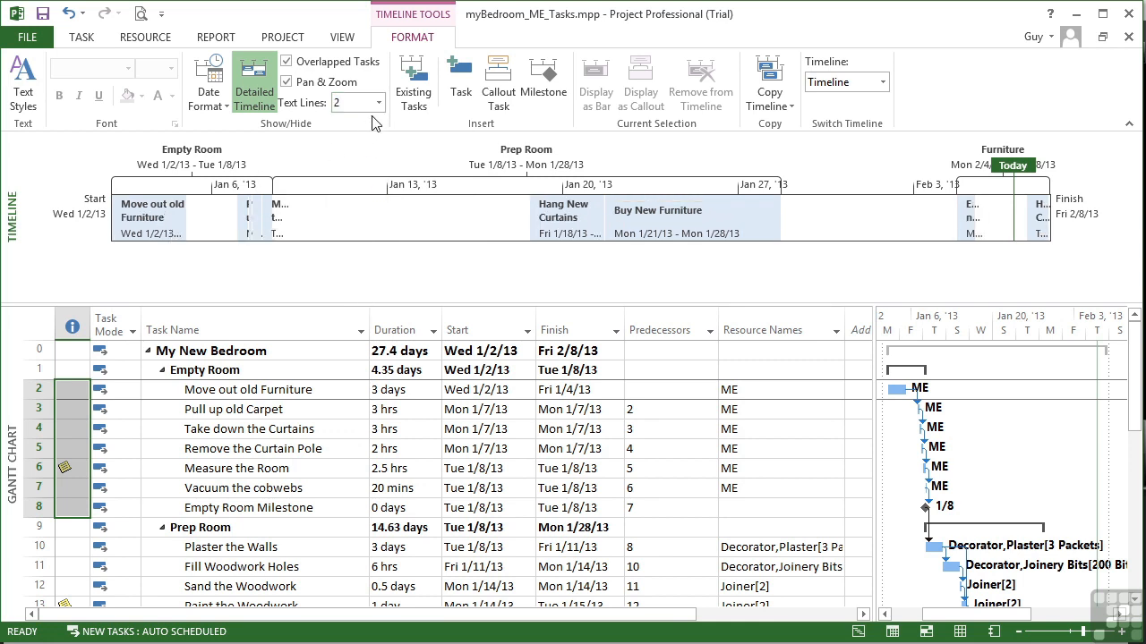
left_click(379, 103)
left_click(361, 160)
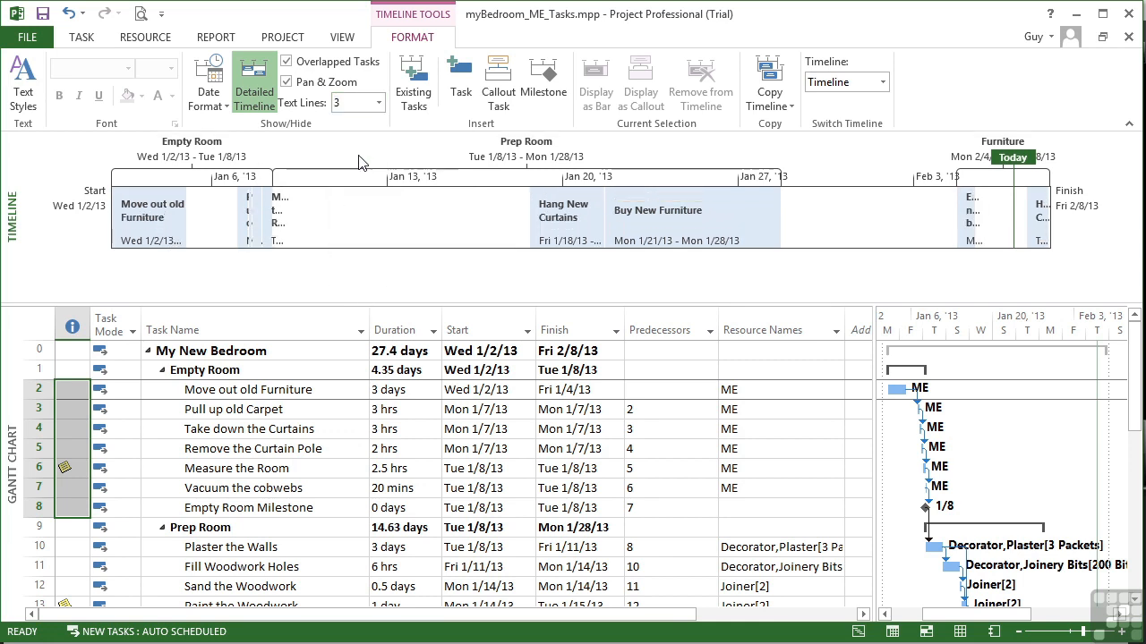
left_click(379, 104)
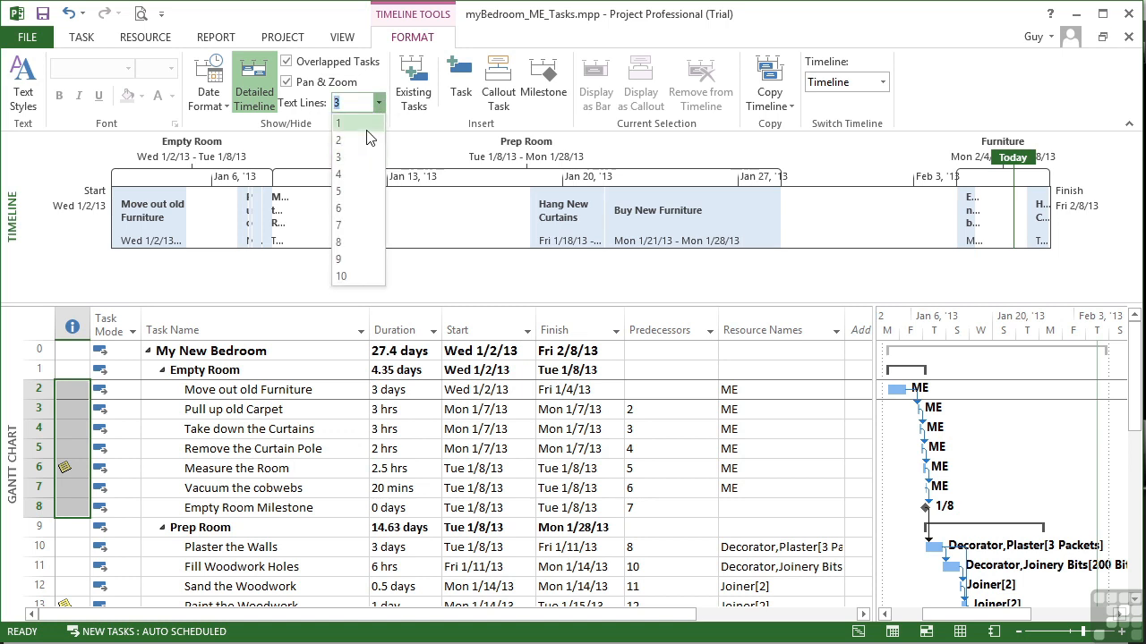
left_click(350, 179)
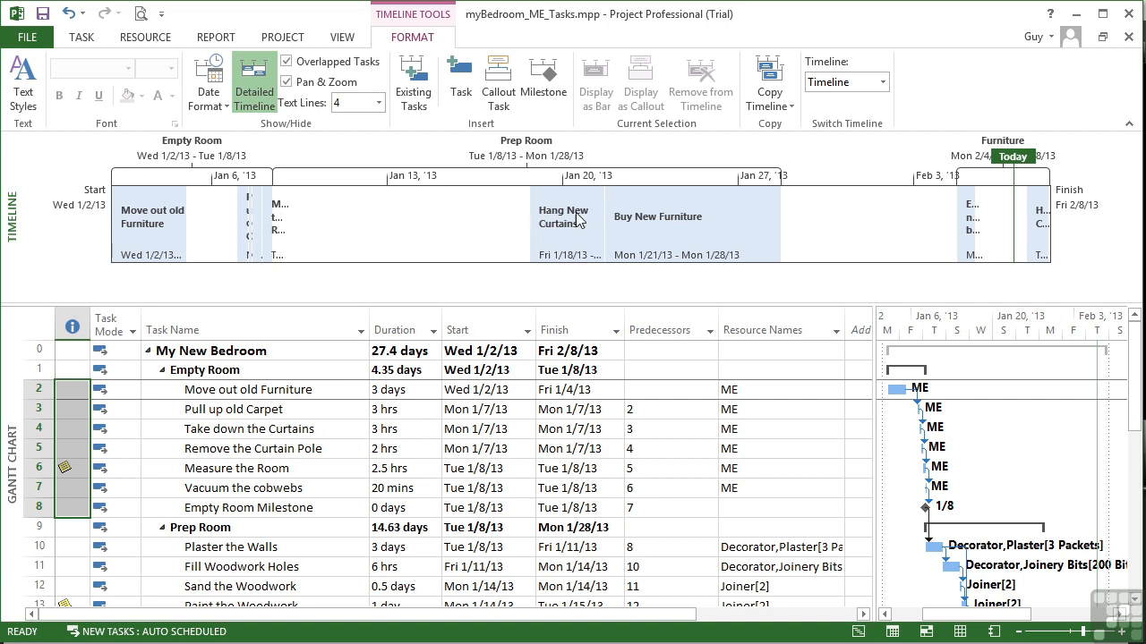
Zoom in on the Timeline around January 7 and 8 and examine the carpet, curtain and curtain pole tasks at hourly detail
mouse_move(661, 219)
scroll(376, 184, "up", 6)
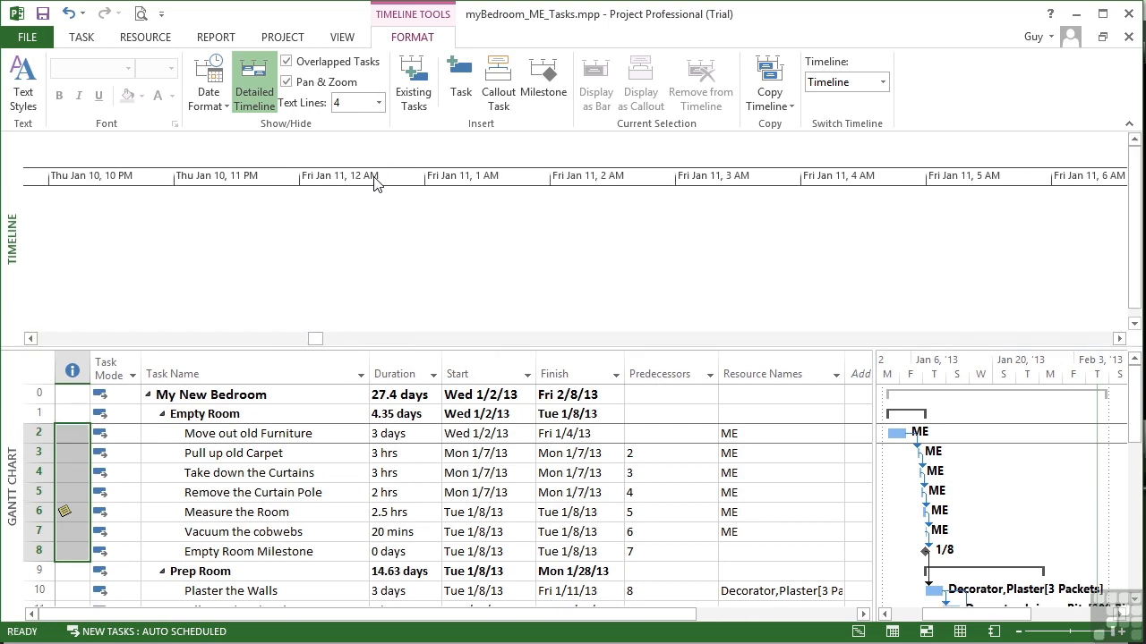
scroll(377, 195, "down", 3)
left_click_drag(318, 339, 230, 350)
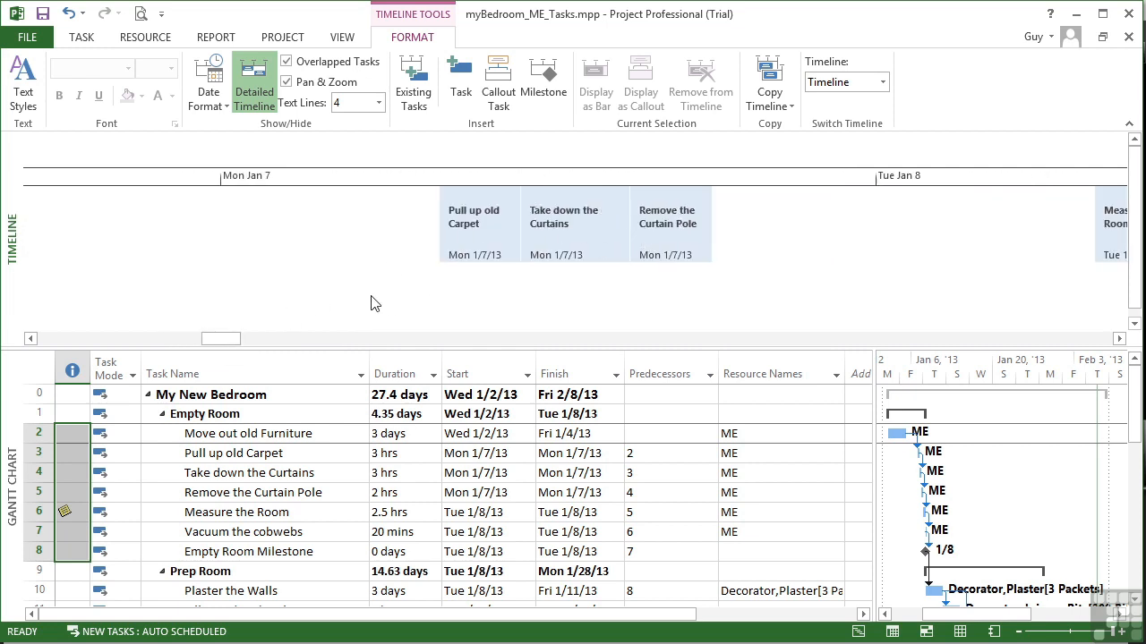
left_click_drag(230, 344, 250, 340)
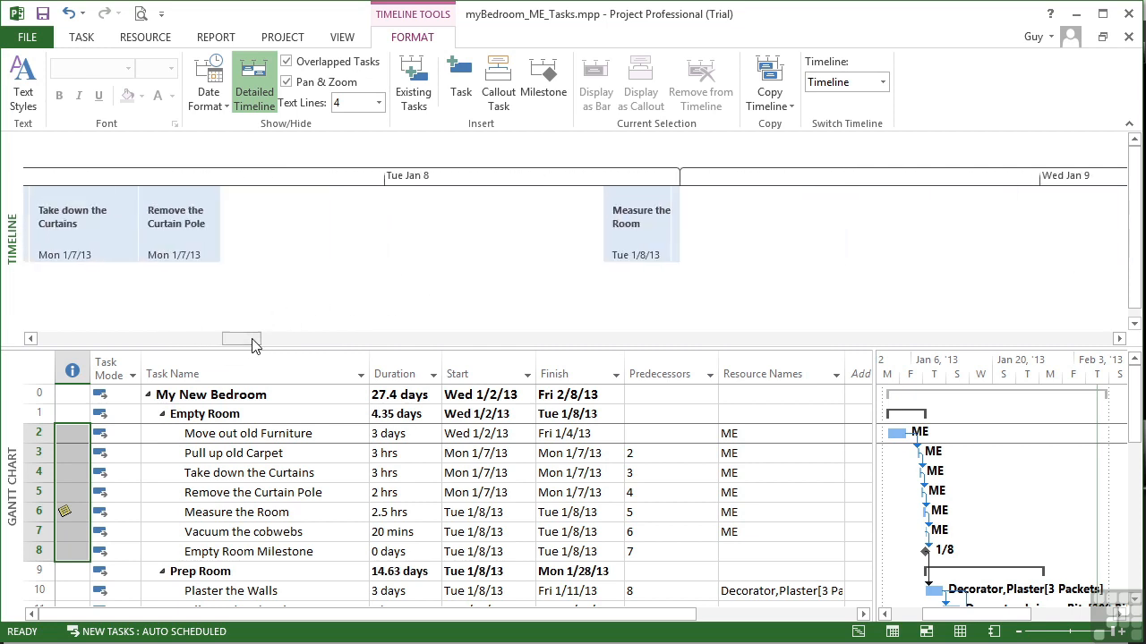
scroll(430, 259, "down", 2)
scroll(426, 261, "up", 2)
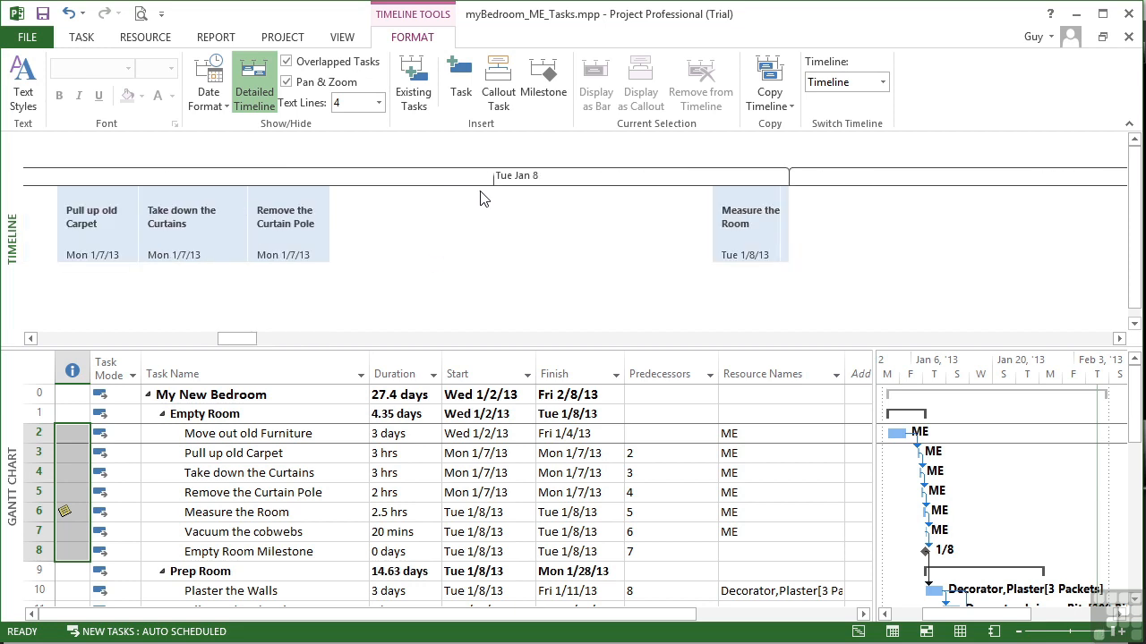
scroll(484, 250, "up", 2)
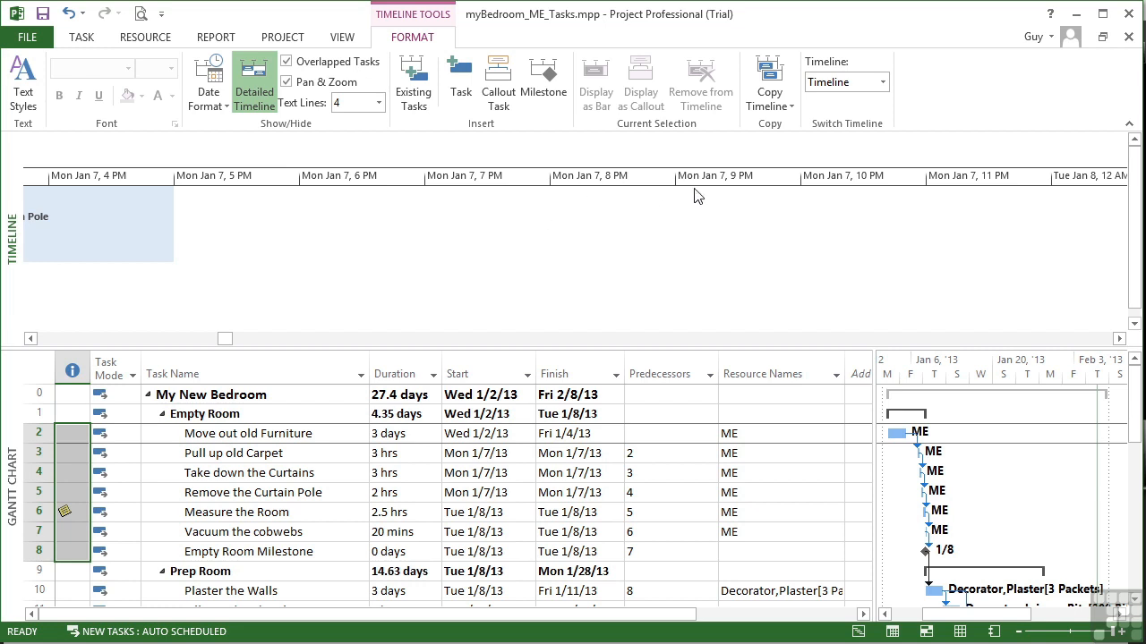
left_click_drag(226, 340, 217, 341)
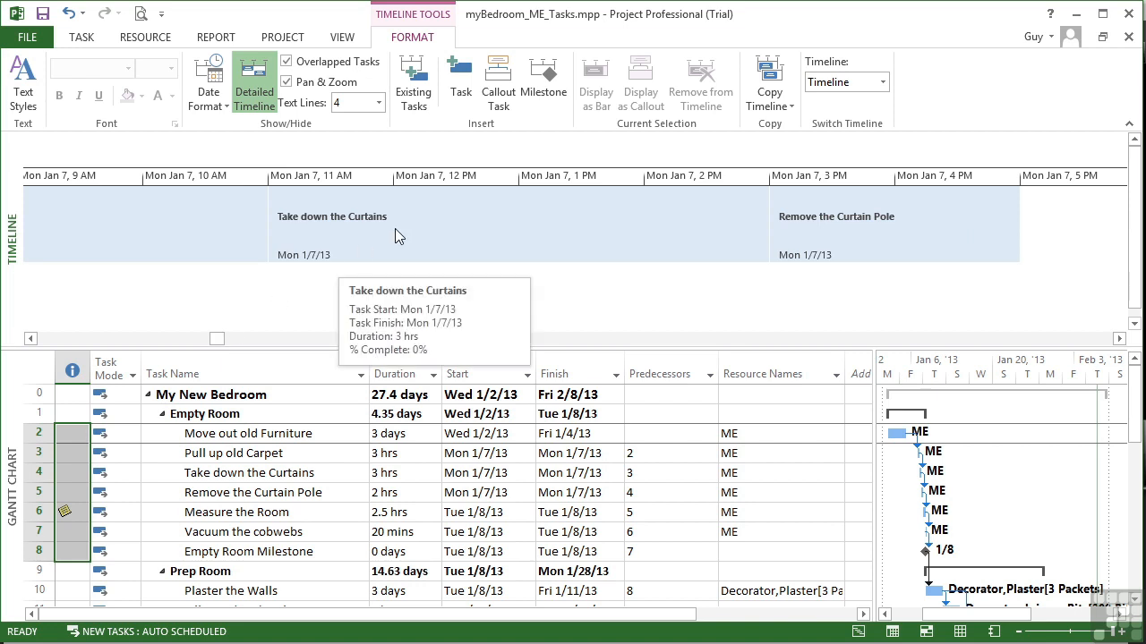
Zoom the Timeline far out beyond the whole project and back in to hourly detail at the Wed 1/2/13 start
scroll(449, 288, "down", 2, "ctrl")
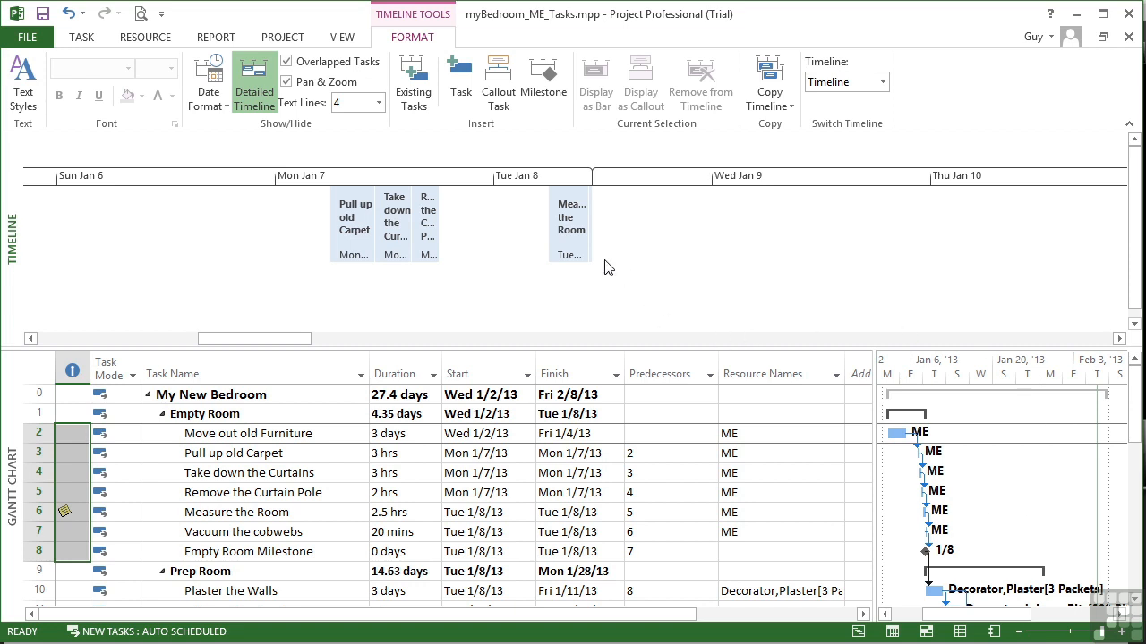
scroll(408, 289, "down", 3, "ctrl")
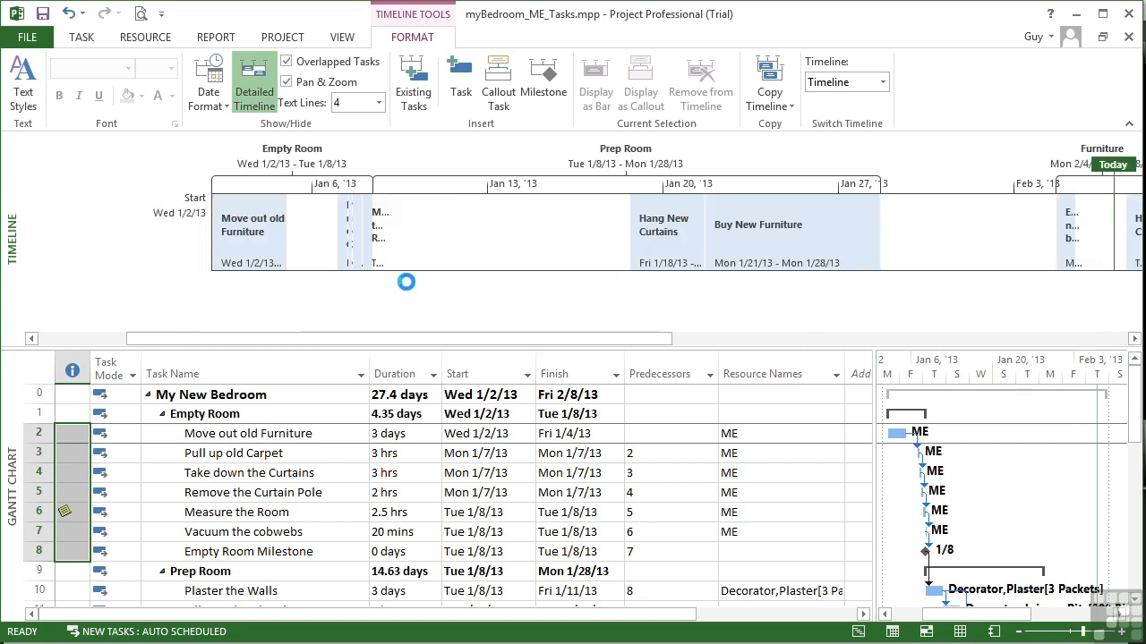
scroll(408, 289, "down", 4, "ctrl")
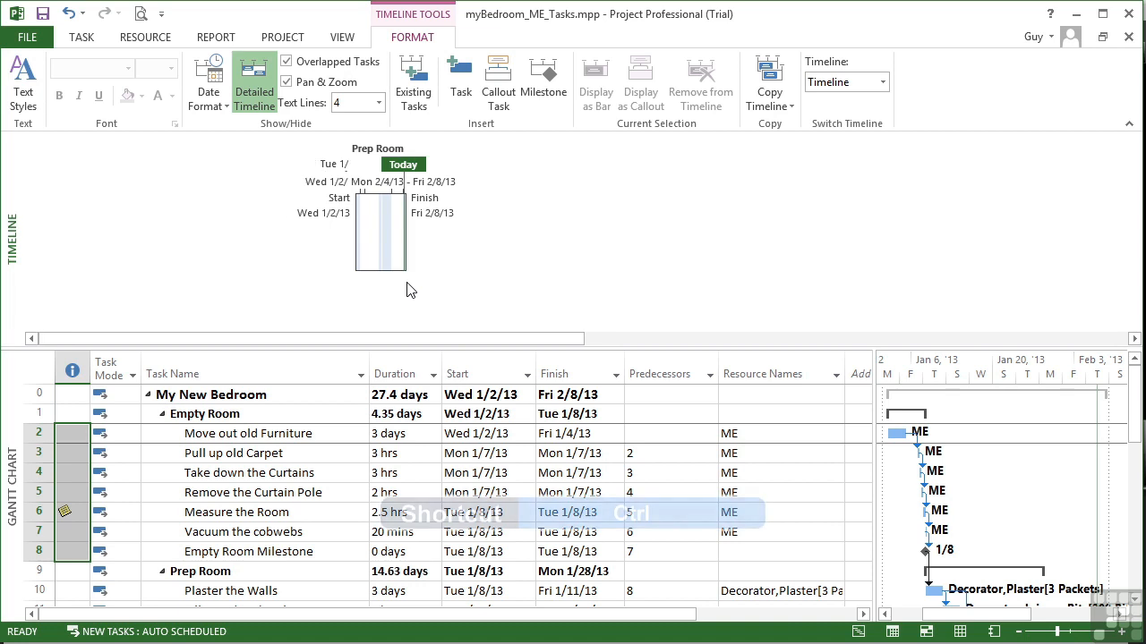
scroll(407, 289, "down", 2, "ctrl")
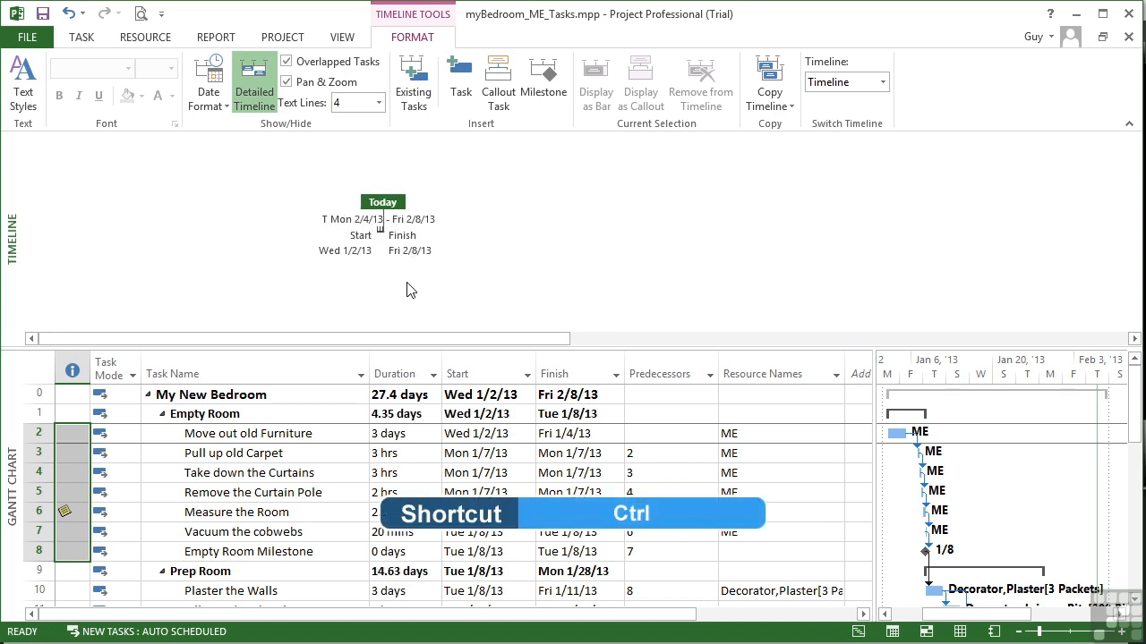
scroll(408, 289, "up", 3, "ctrl")
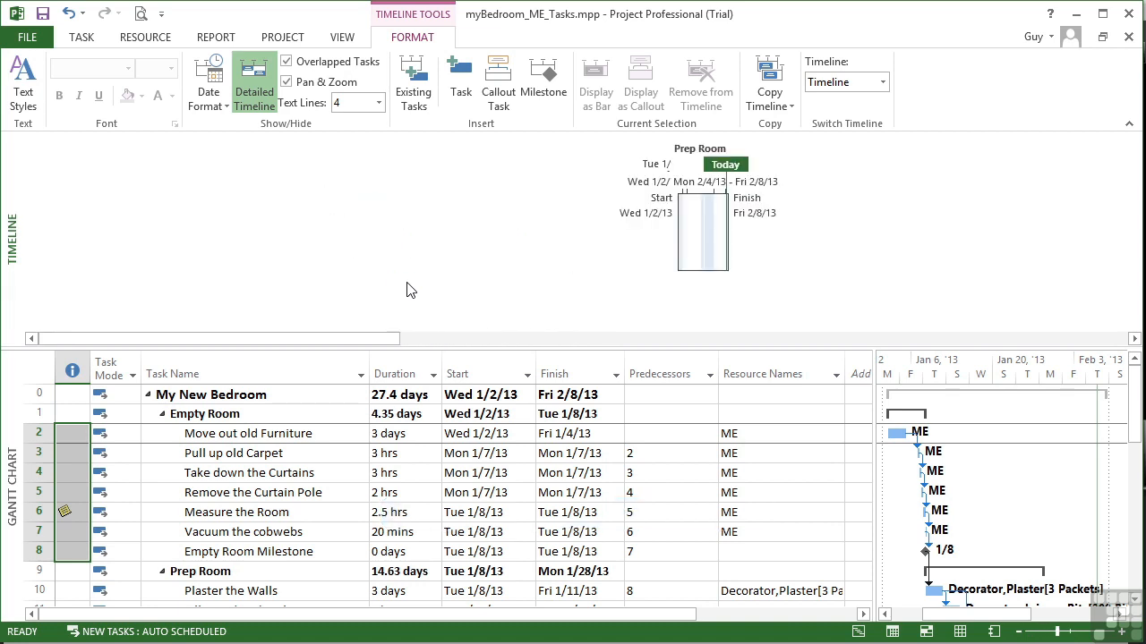
scroll(407, 289, "up", 6, "ctrl")
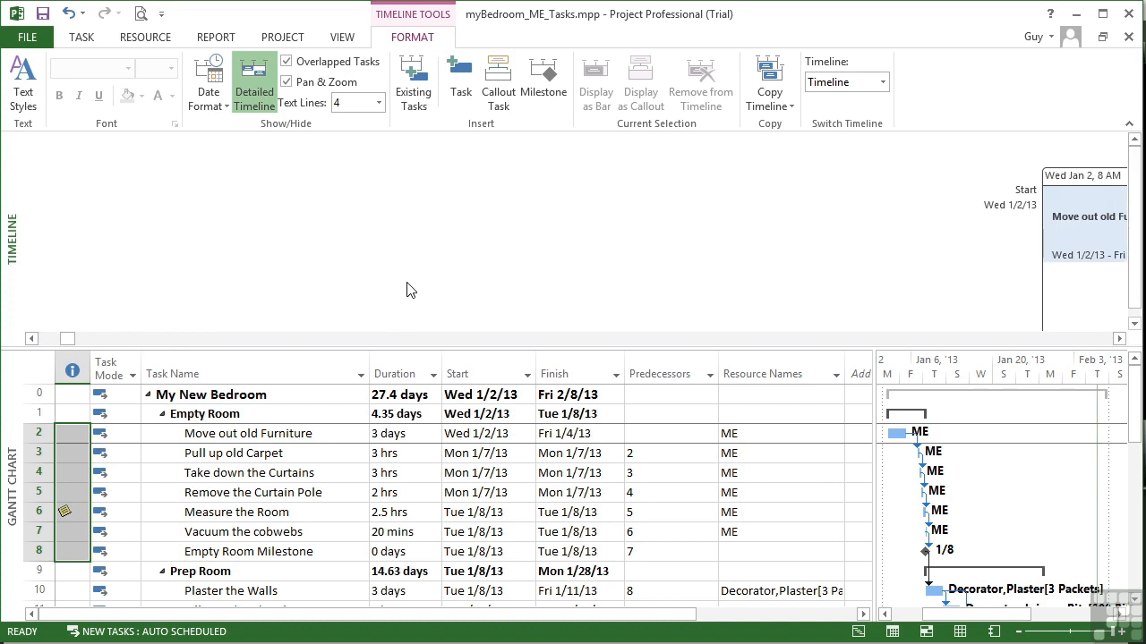
left_click(1081, 341)
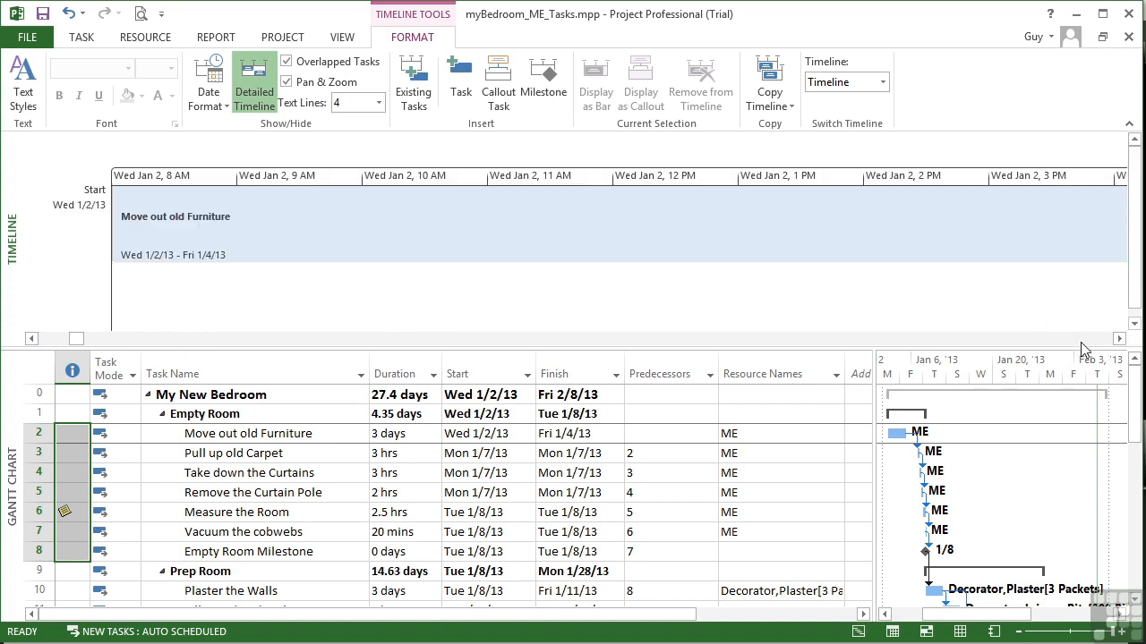
Zoom the Timeline out until the whole project fits and bring its start and finish into view
scroll(761, 310, "down", 2, "ctrl")
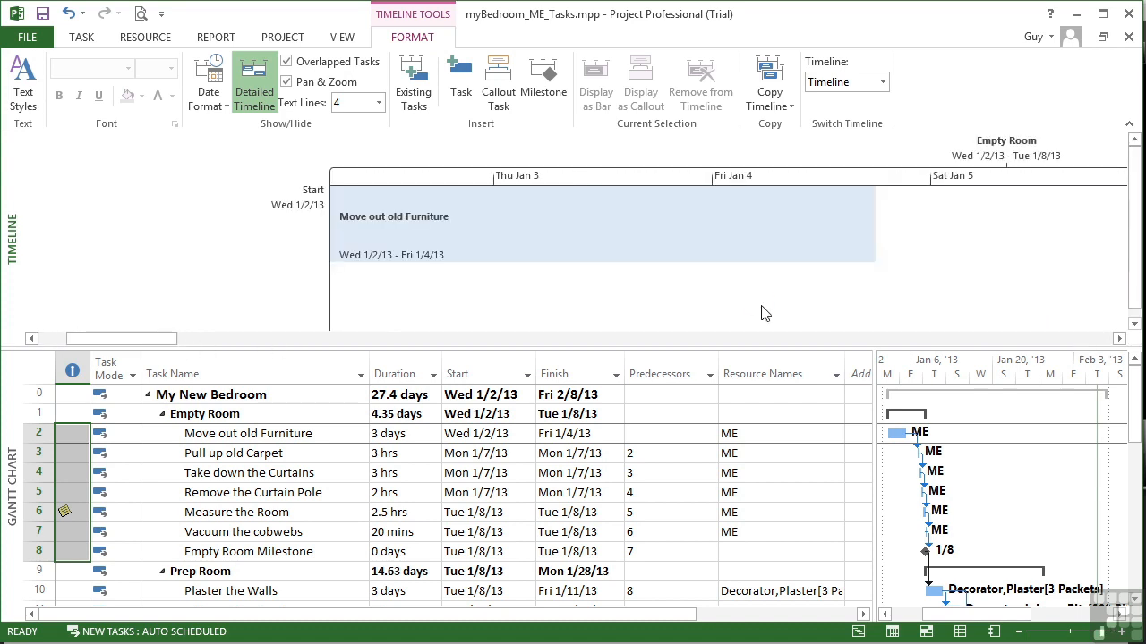
scroll(764, 313, "down", 2, "ctrl")
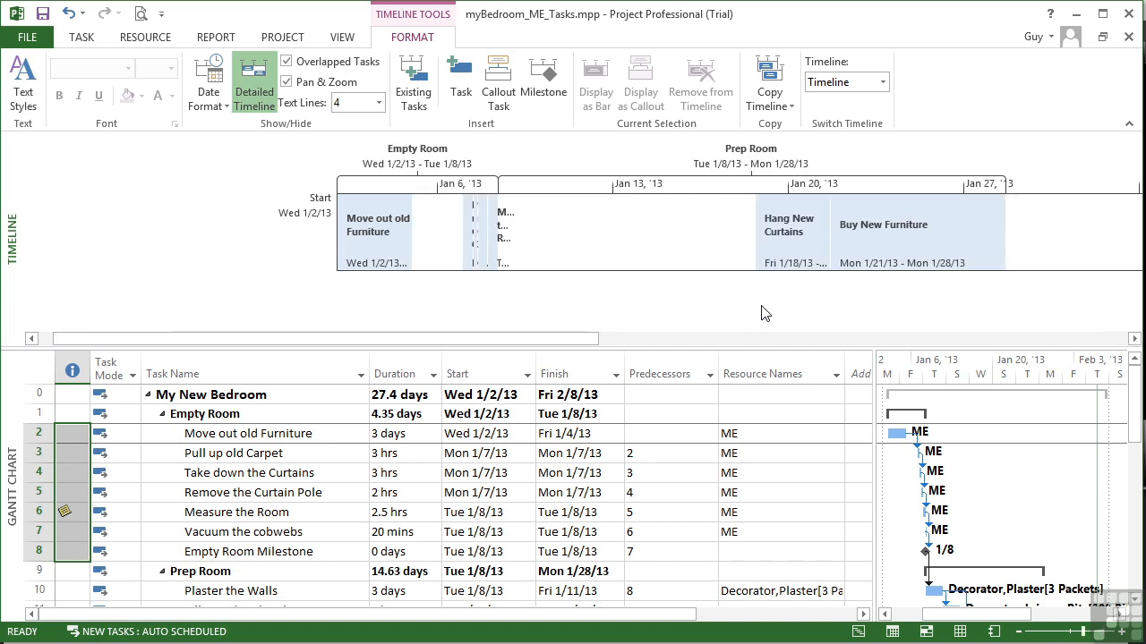
scroll(729, 318, "down", 2, "ctrl")
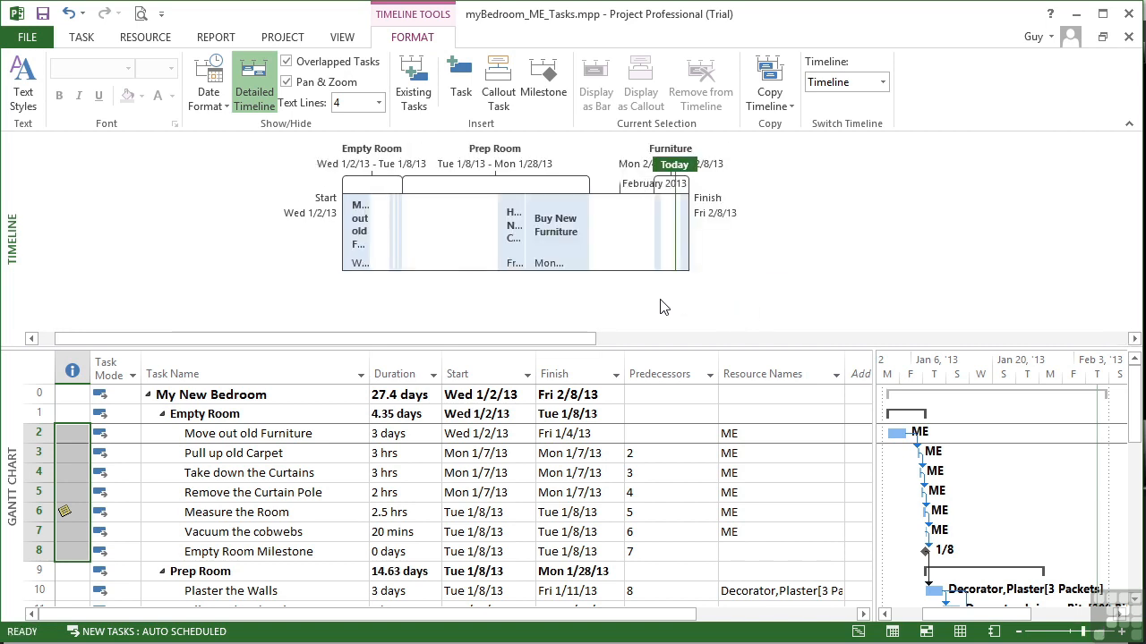
scroll(660, 306, "up", 2, "ctrl")
left_click_drag(570, 340, 701, 348)
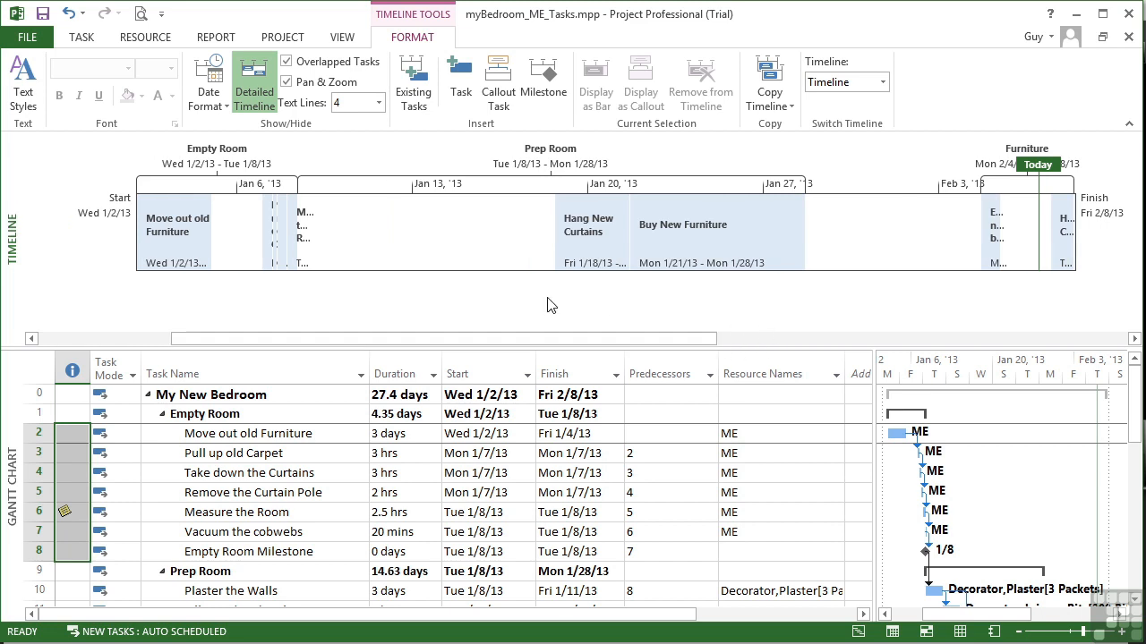
Try the Zoom Out and Zoom In commands on the Timeline and fit the view with Entire Project
left_click(343, 38)
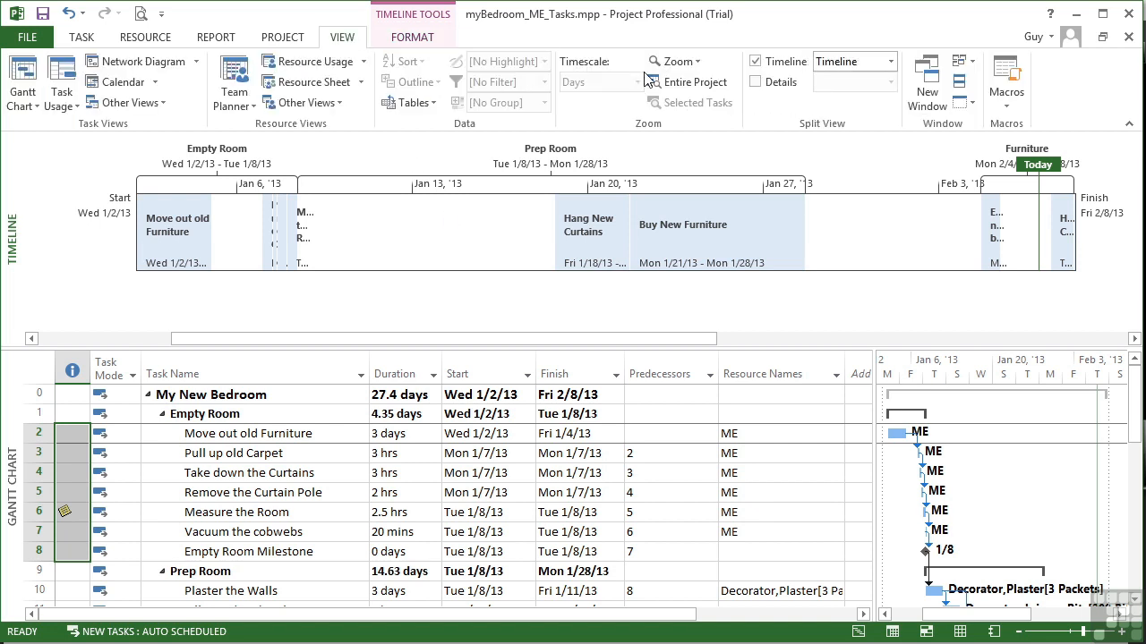
left_click(676, 63)
left_click(687, 81)
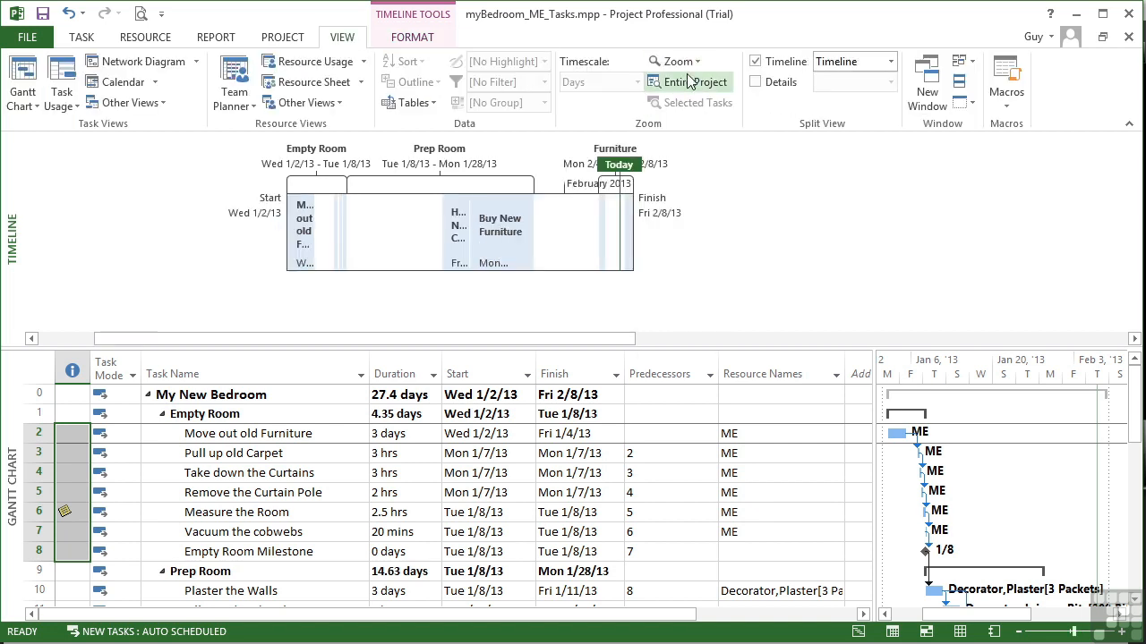
left_click(678, 62)
left_click(691, 105)
left_click(678, 61)
left_click(689, 105)
left_click(687, 67)
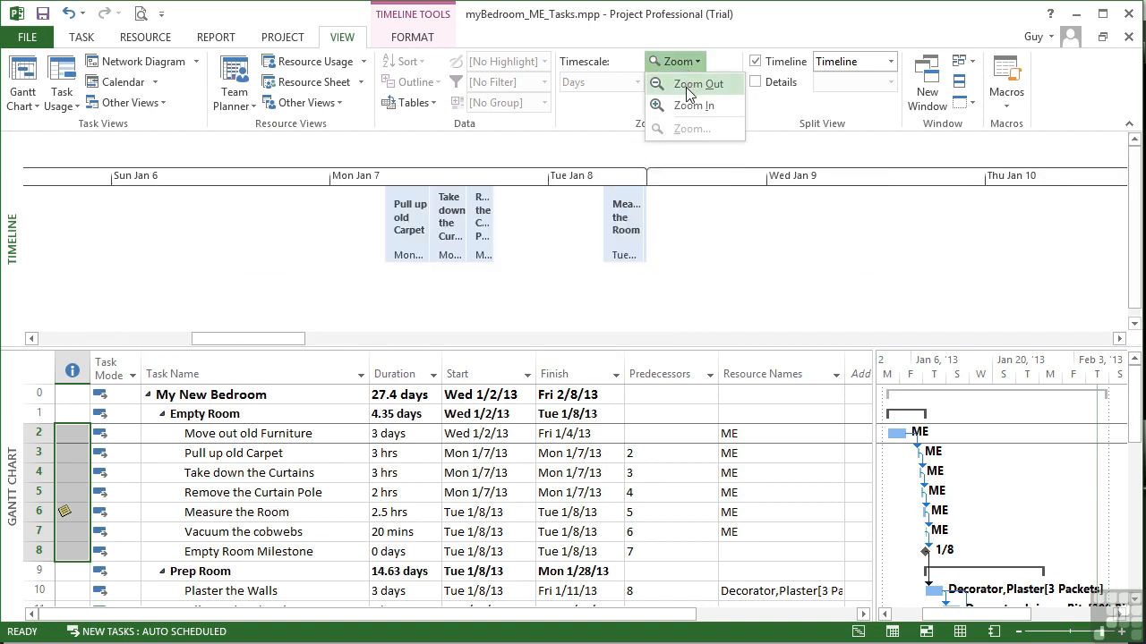
left_click(689, 90)
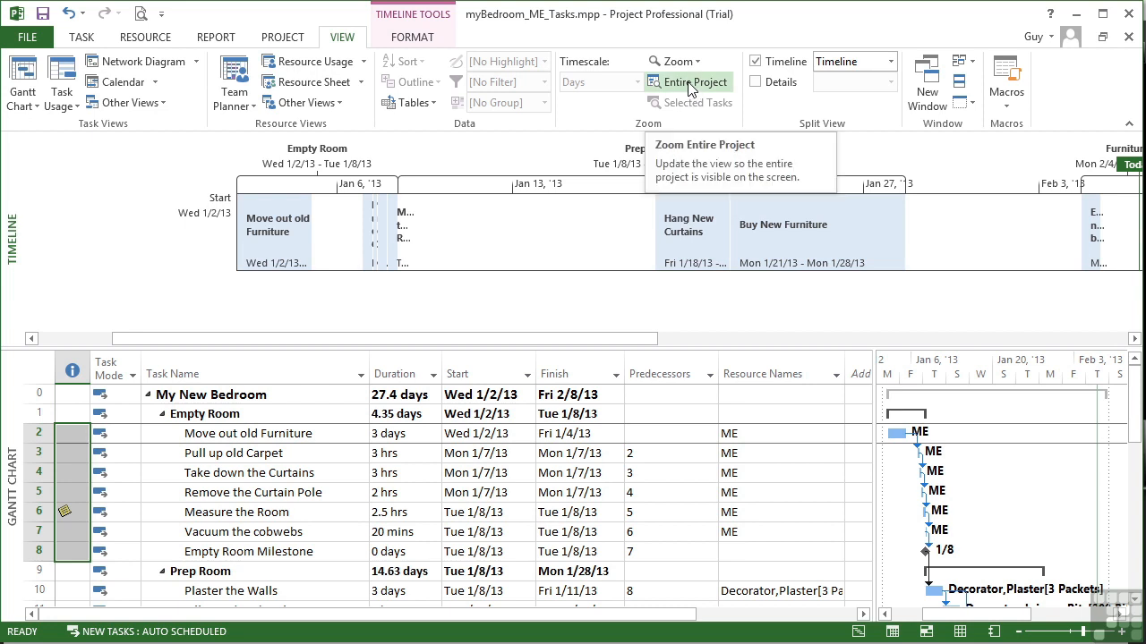
left_click(689, 88)
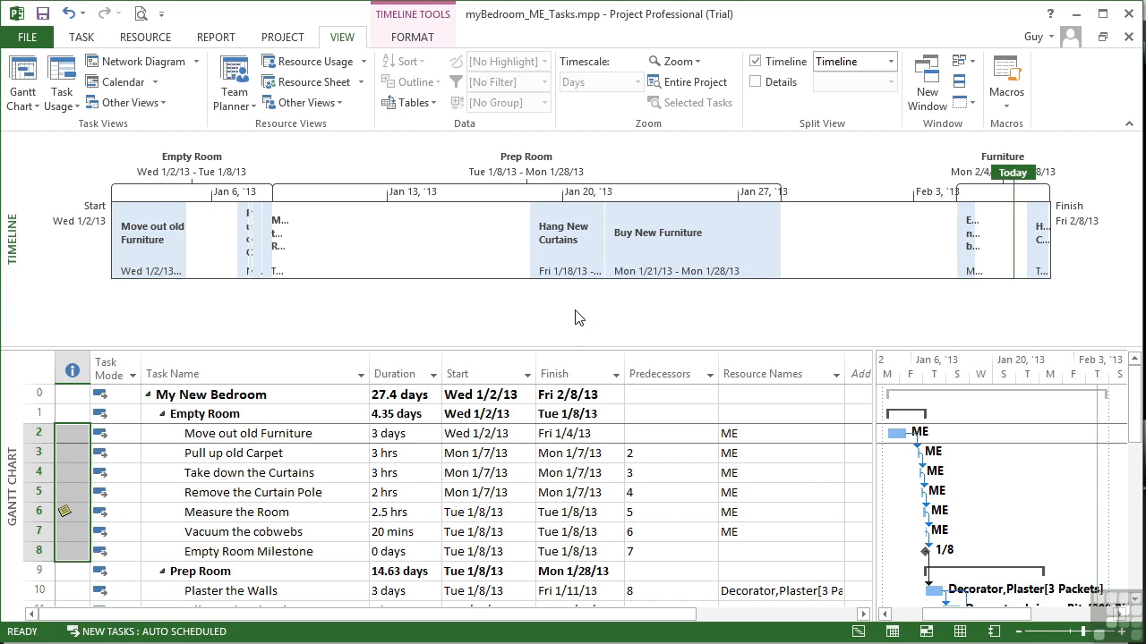
Zoom the Gantt chart to the selected tasks 2 through 8 under Empty Room
left_click_drag(39, 433, 39, 552)
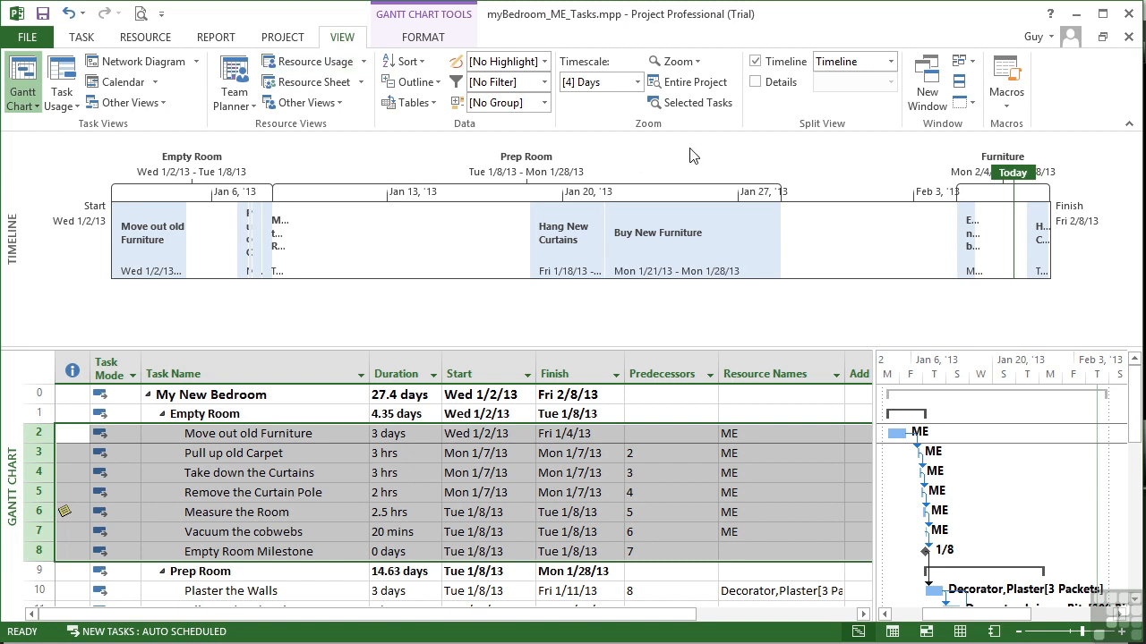
left_click(699, 103)
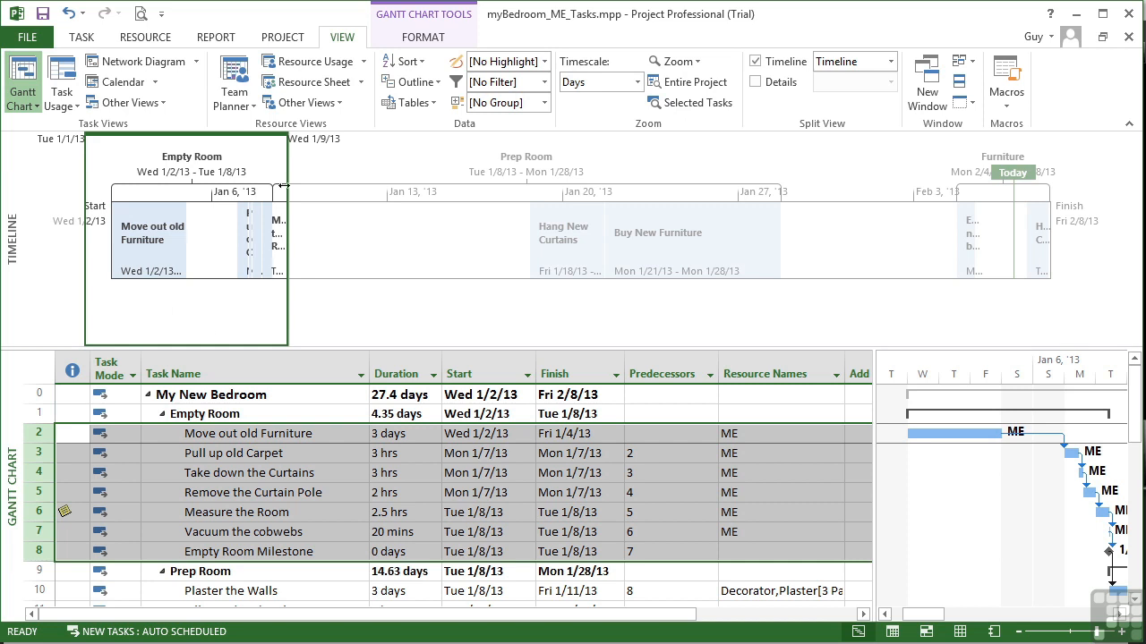
Move the Timeline's highlighted date window to 1/18/13–1/26/13 and examine the matching Gantt bars around Hang New Curtains
left_click_drag(279, 143, 457, 176)
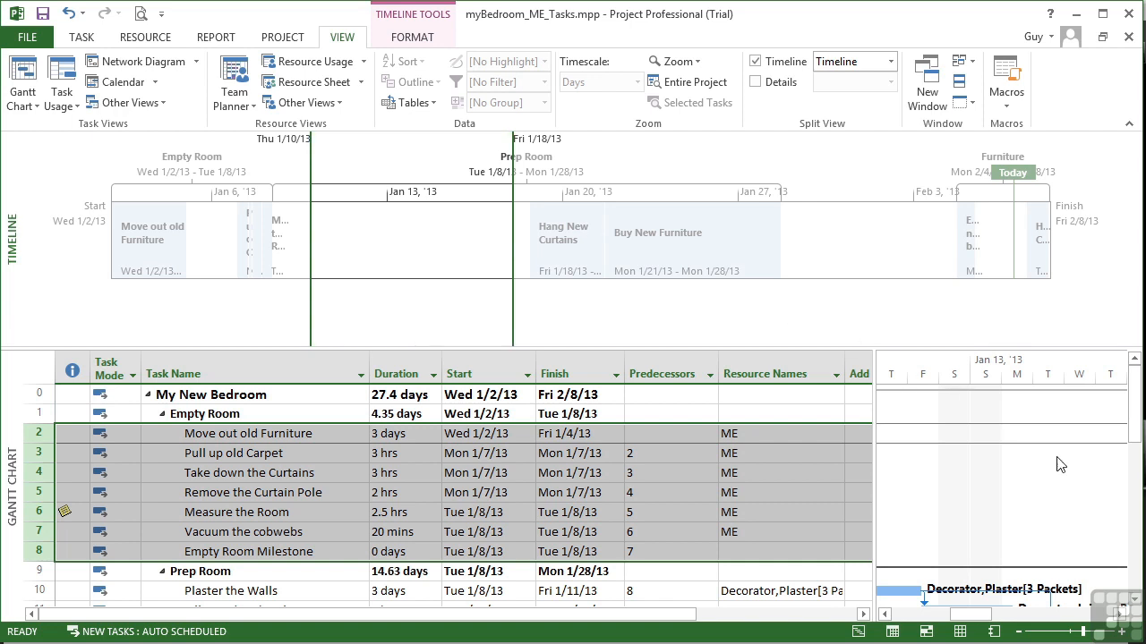
left_click_drag(411, 134, 613, 134)
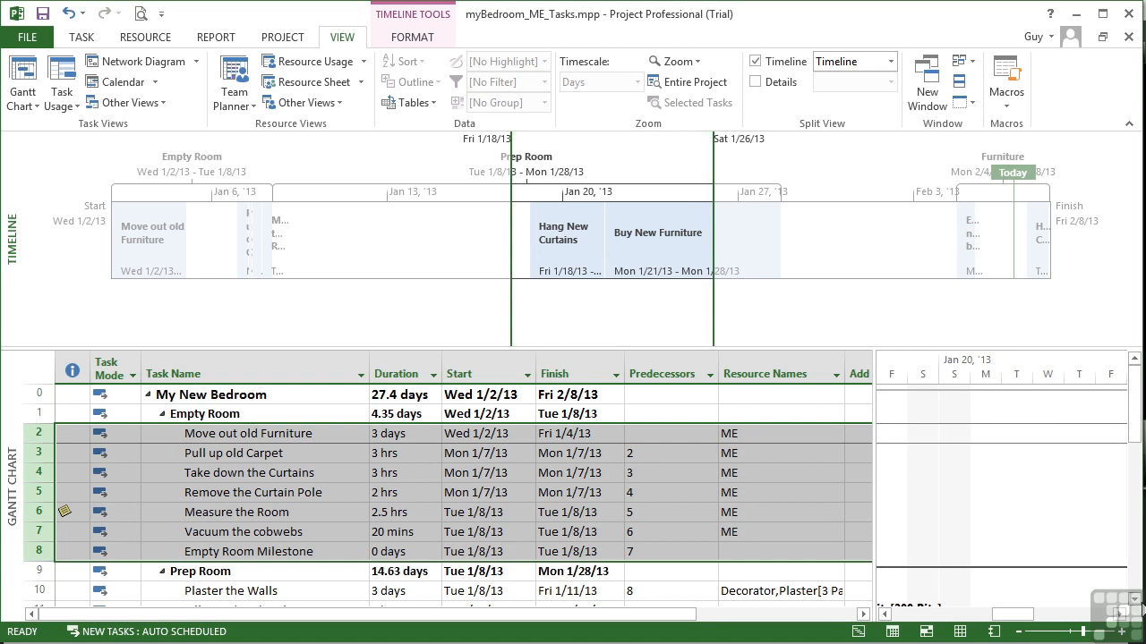
left_click(1134, 599)
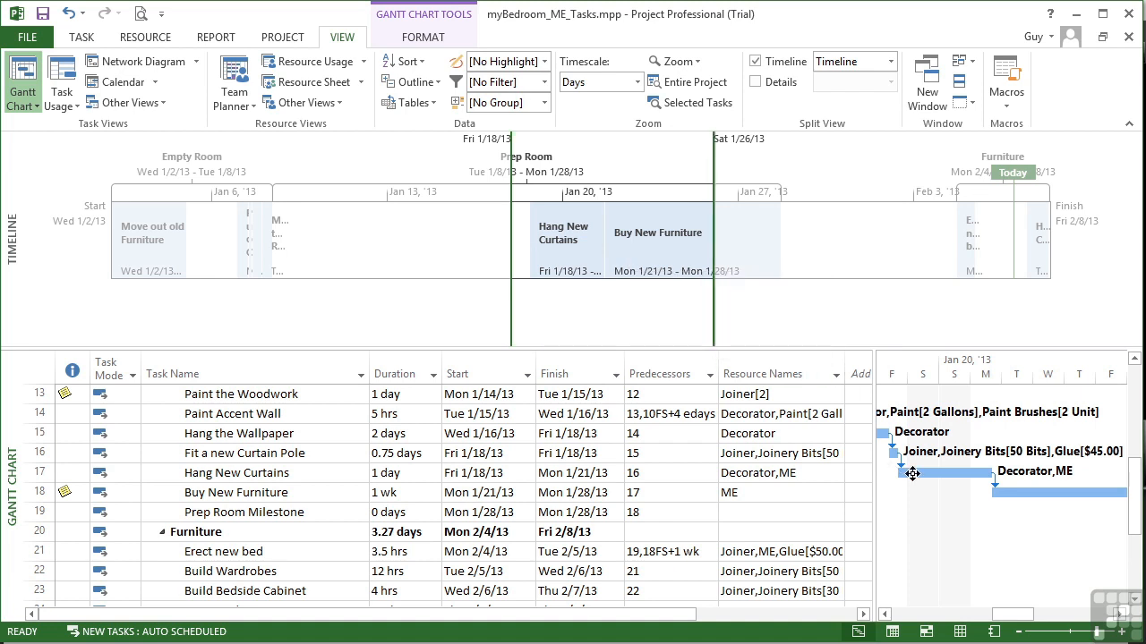
mouse_move(912, 473)
Adjust the Timeline's highlighted date window to the Furniture phase, 2/3/13–2/9/13, and widen it to cover the whole project
left_click_drag(713, 151, 1040, 150)
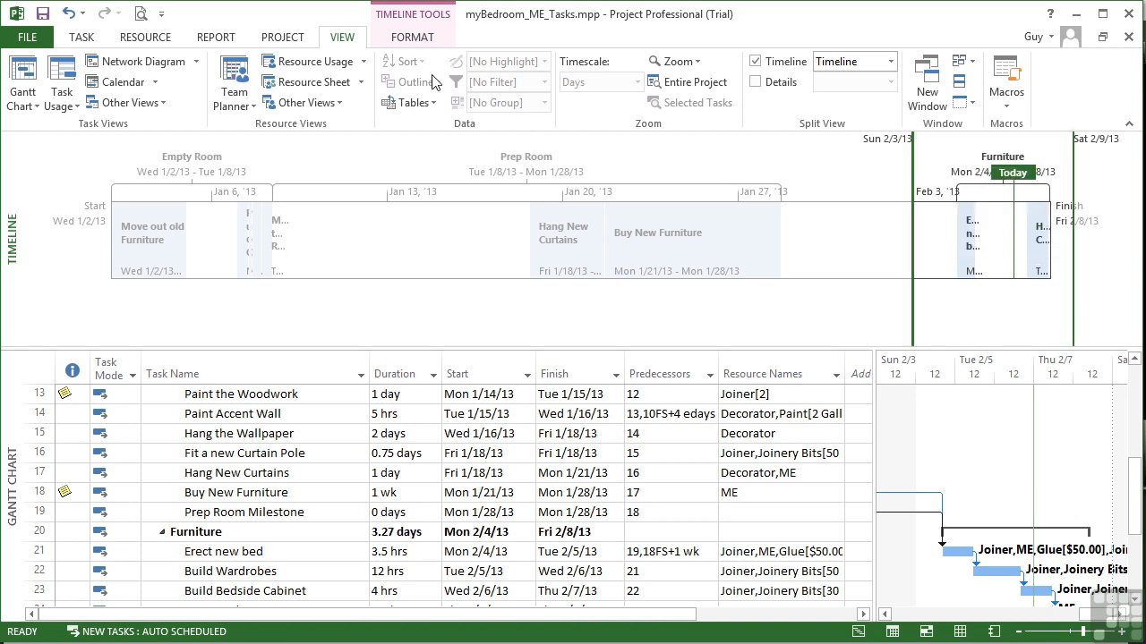
left_click(410, 39)
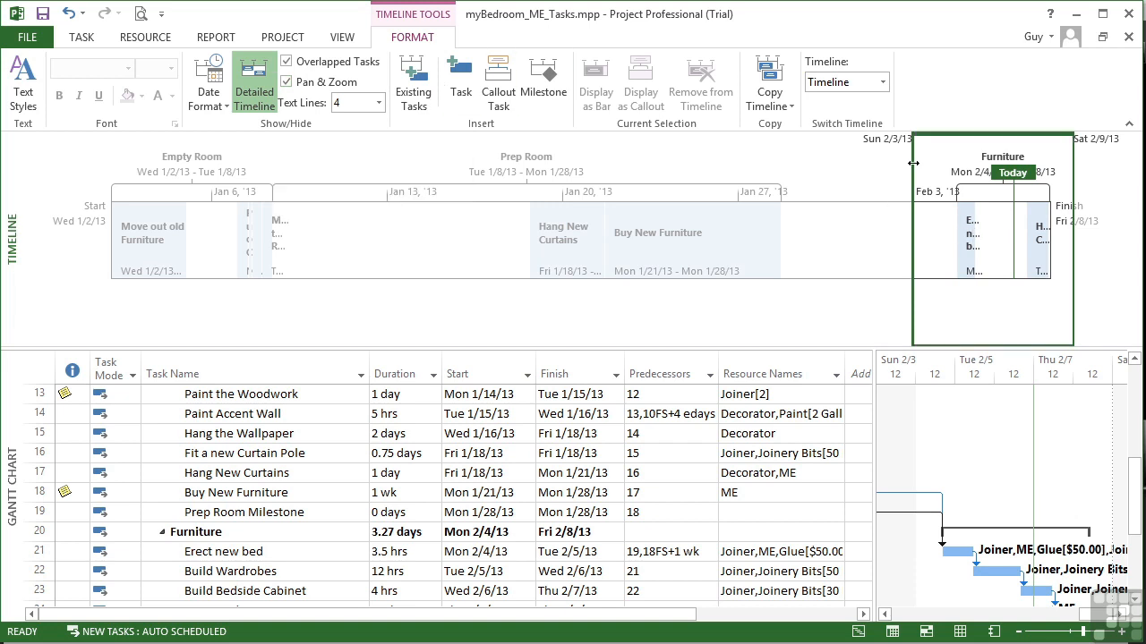
left_click_drag(913, 163, 10, 188)
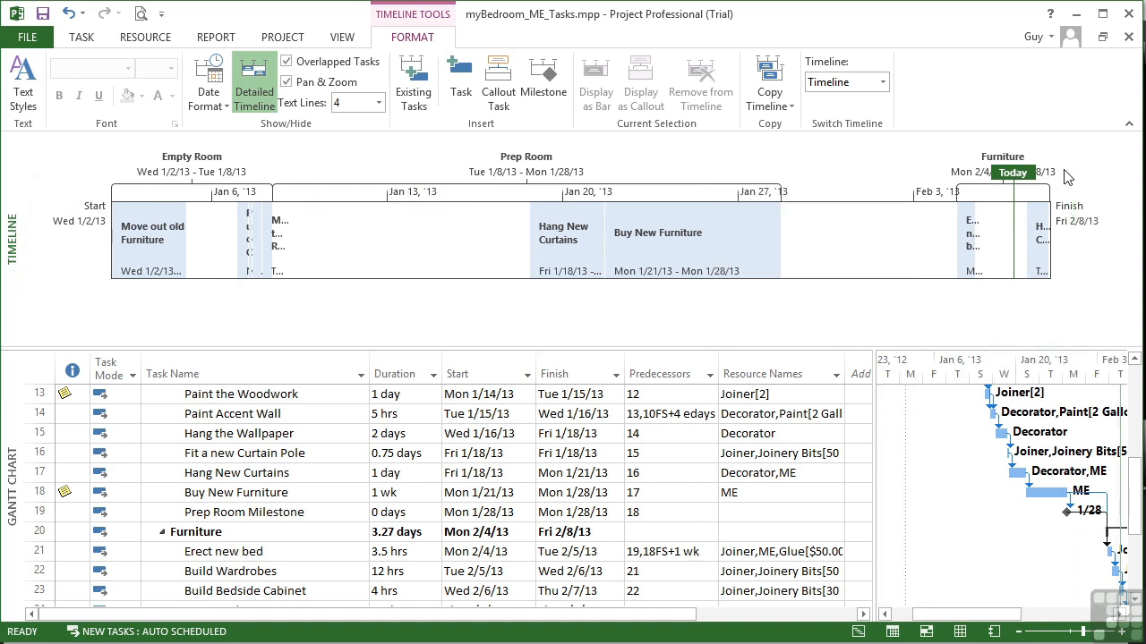
Zoom the Gantt chart to the selected tasks 15 through 18, Hang the Wallpaper to Buy New Furniture
left_click_drag(40, 433, 41, 500)
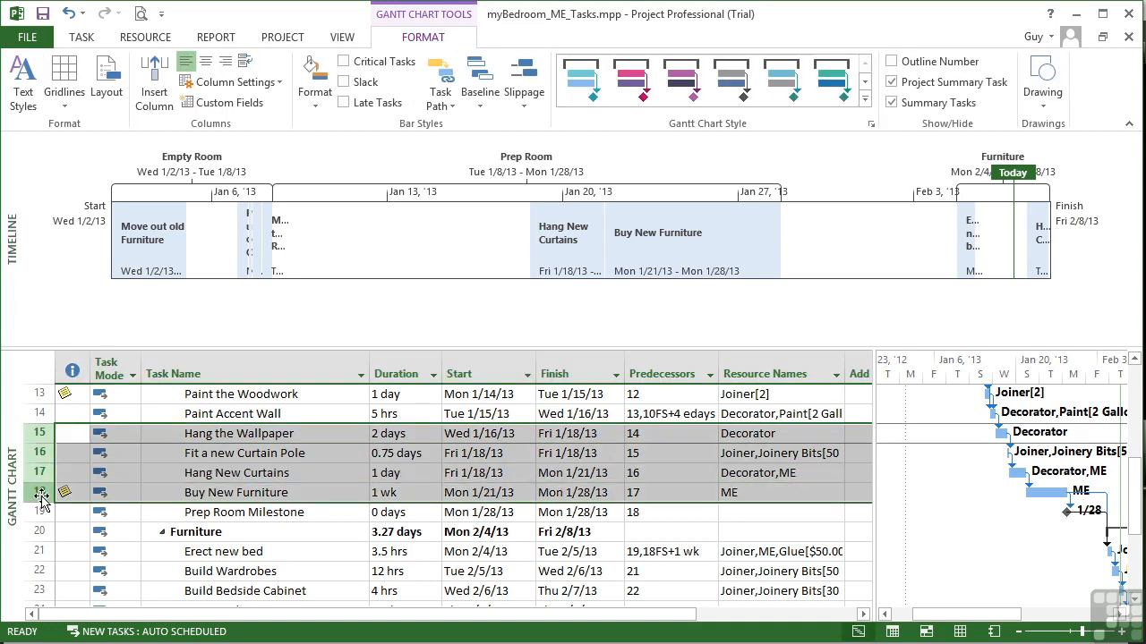
left_click(341, 37)
left_click(694, 102)
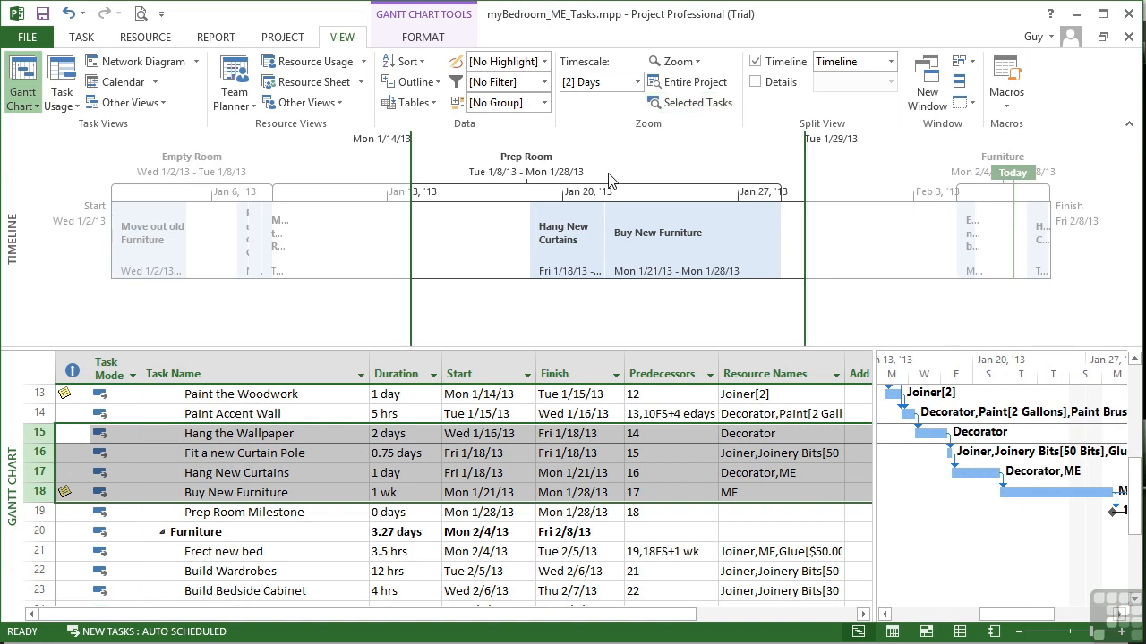
Narrow the Timeline's highlighted date window and move it to Thu 1/17/13–Fri 1/25/13
left_click_drag(803, 164, 613, 170)
left_click_drag(532, 136, 641, 166)
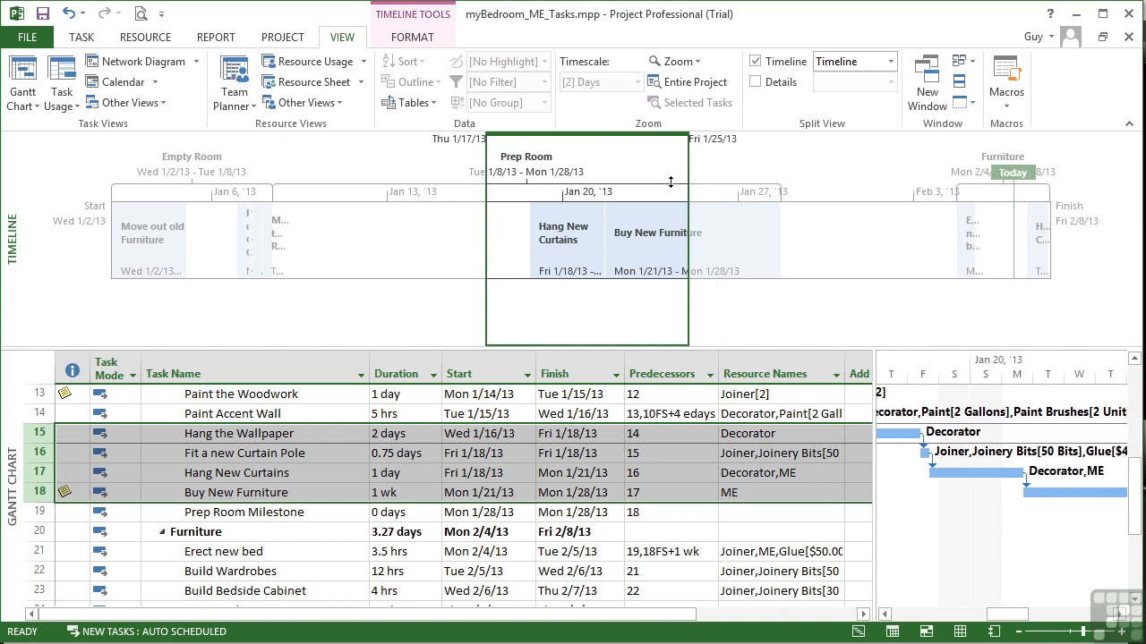